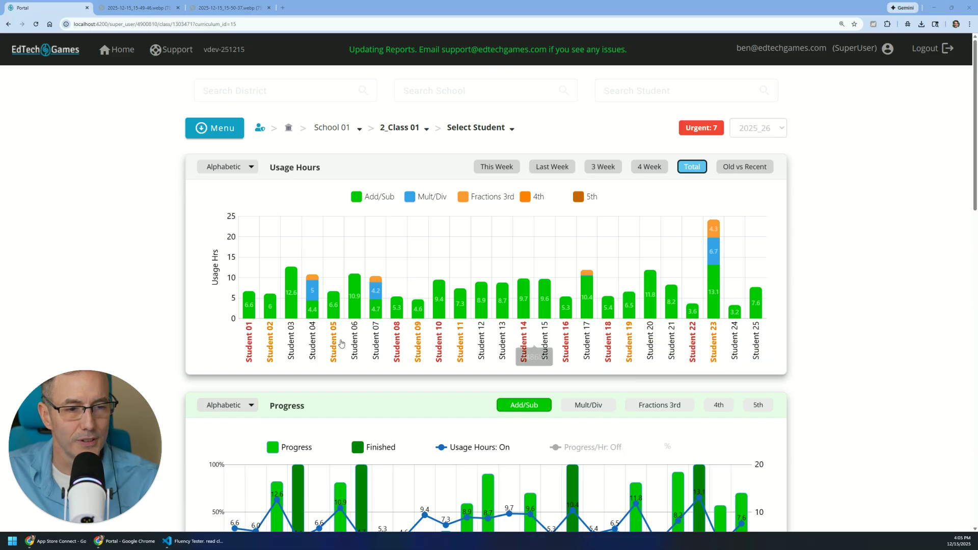
# Open the class's Student Progress Health report and review the students' Urgent, Danger and Maybe?? statuses and what determines them.
pyautogui.scroll(-2, 810, 346)
pyautogui.scroll(-1, 810, 346)
pyautogui.scroll(3, 771, 344)
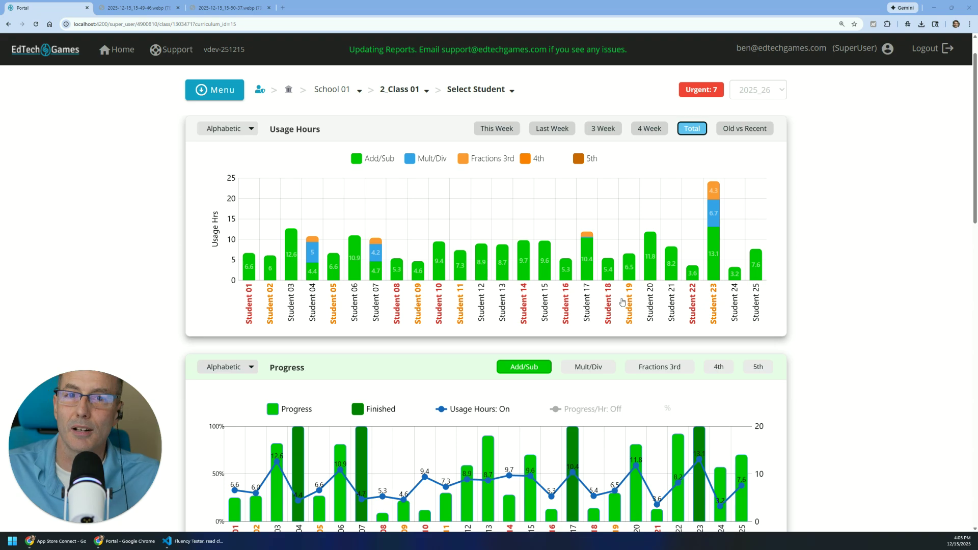
pyautogui.click(695, 90)
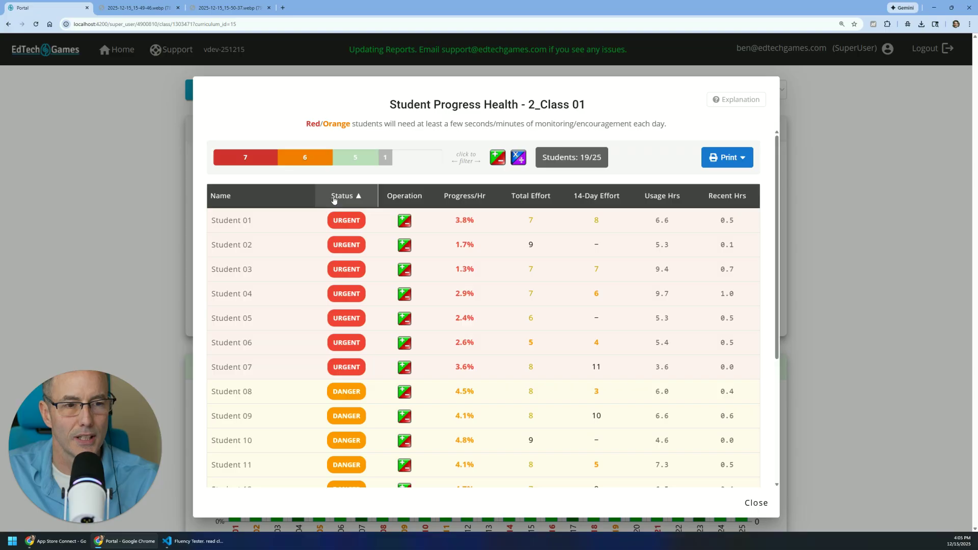
pyautogui.scroll(-3, 309, 234)
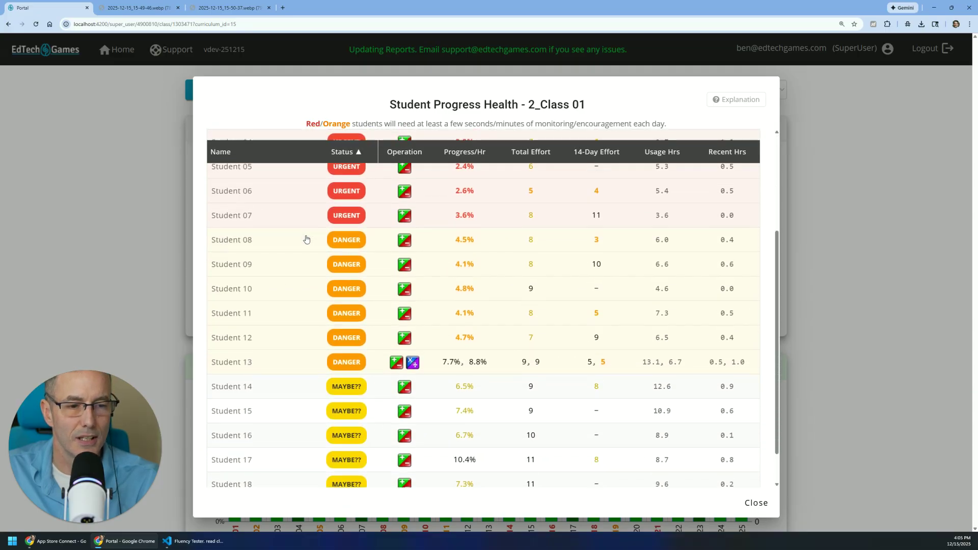
pyautogui.moveTo(348, 391)
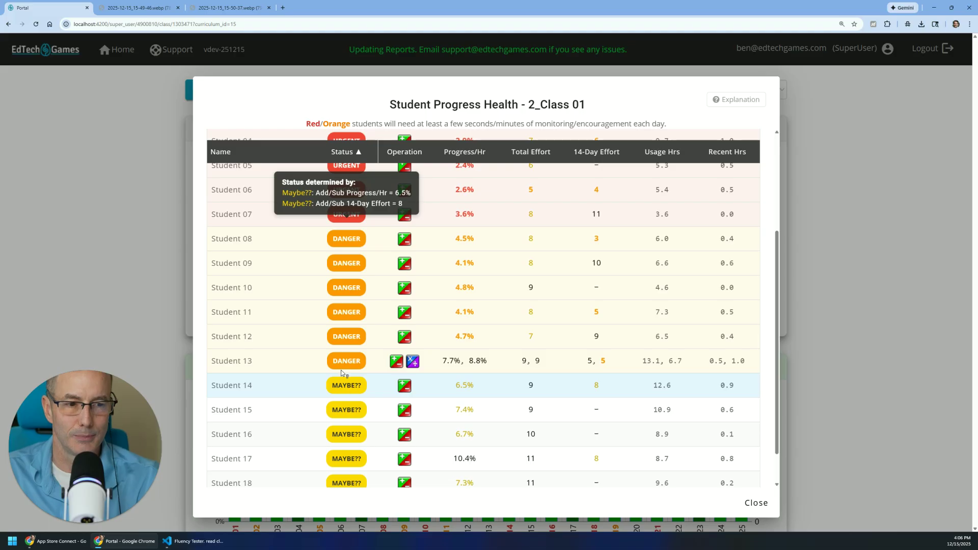
pyautogui.scroll(-1, 385, 377)
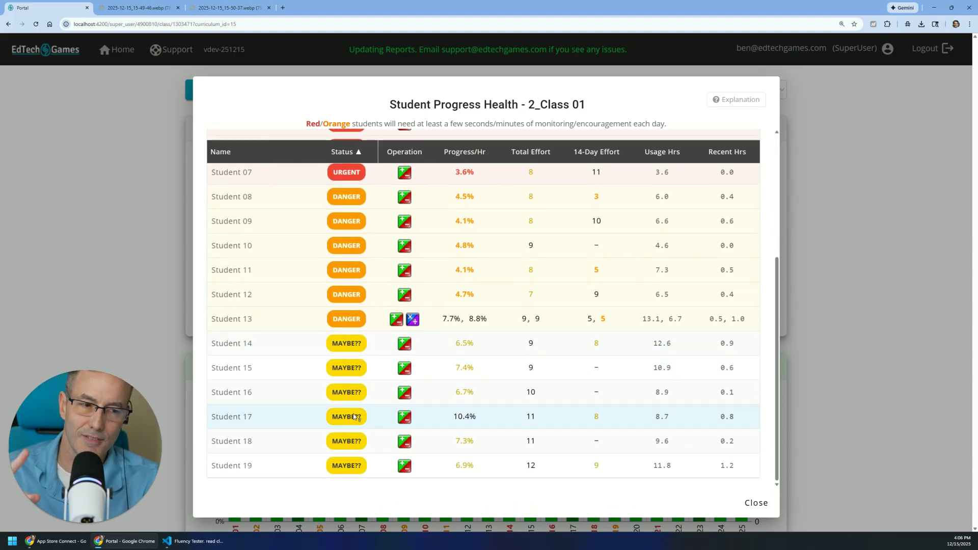
pyautogui.moveTo(356, 413)
pyautogui.scroll(5, 441, 393)
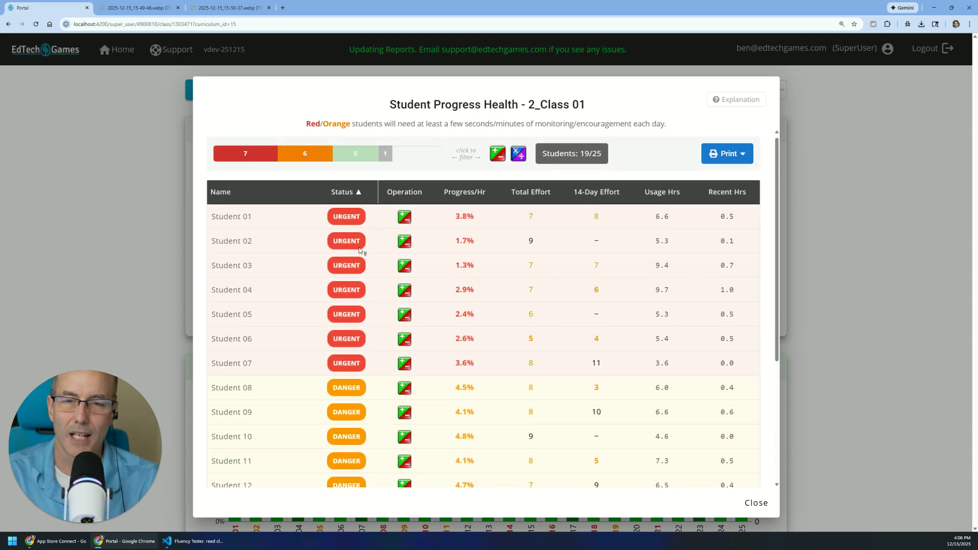
pyautogui.moveTo(359, 250)
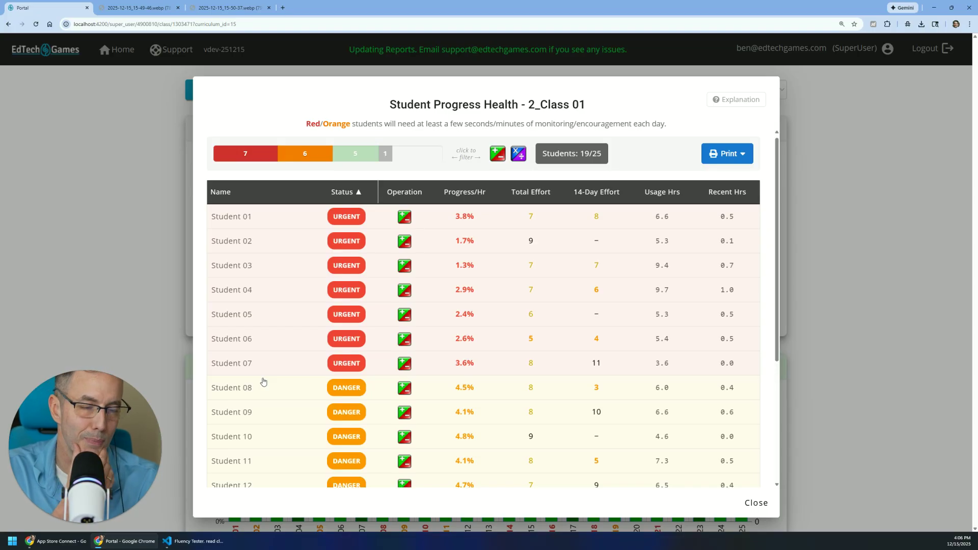
# Examine the Progress/Hr, Total Effort and 14-Day Effort columns and the thresholds behind their values.
pyautogui.moveTo(494, 206)
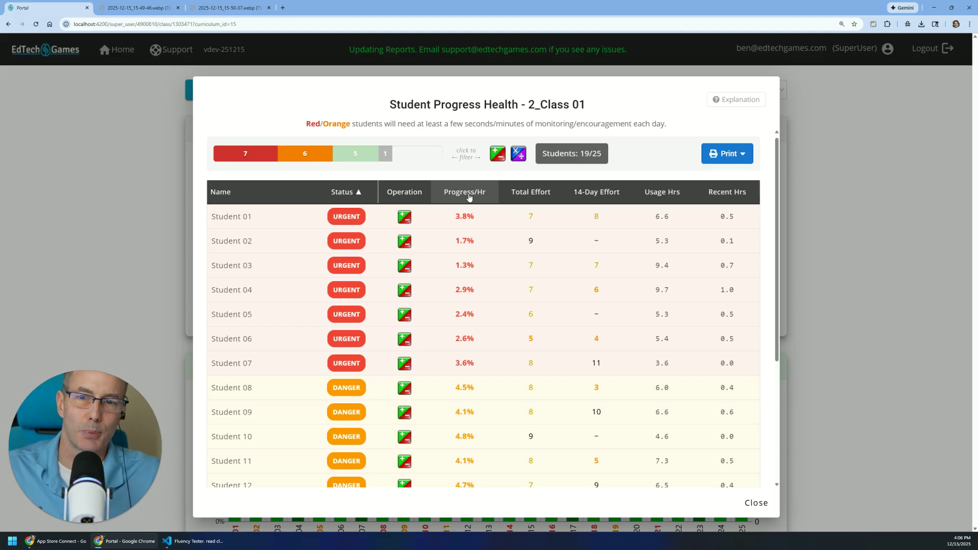
pyautogui.moveTo(469, 219)
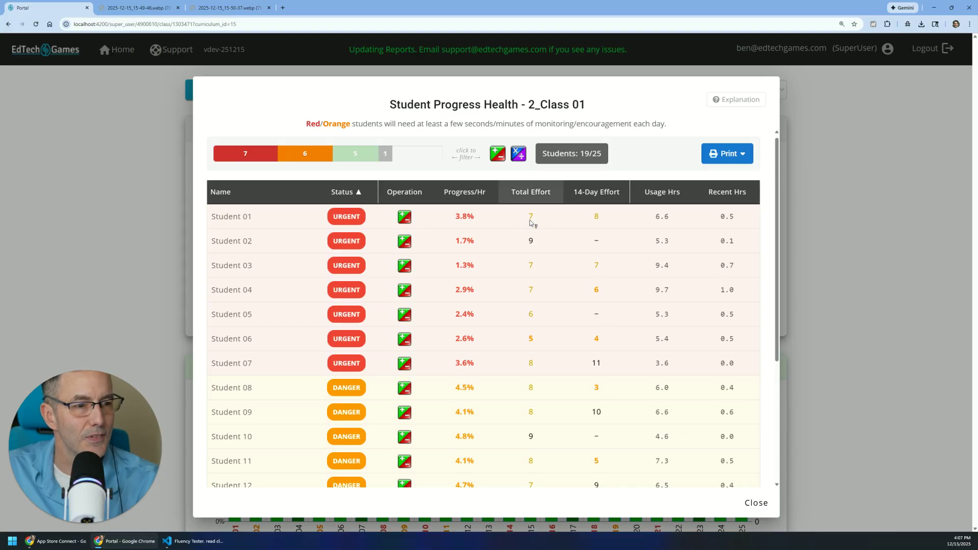
pyautogui.moveTo(538, 232)
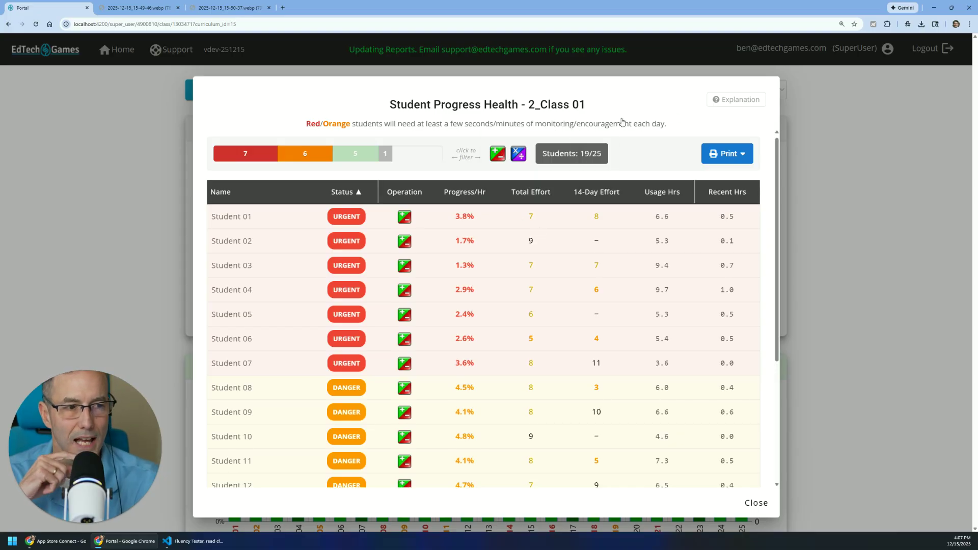
pyautogui.moveTo(567, 365)
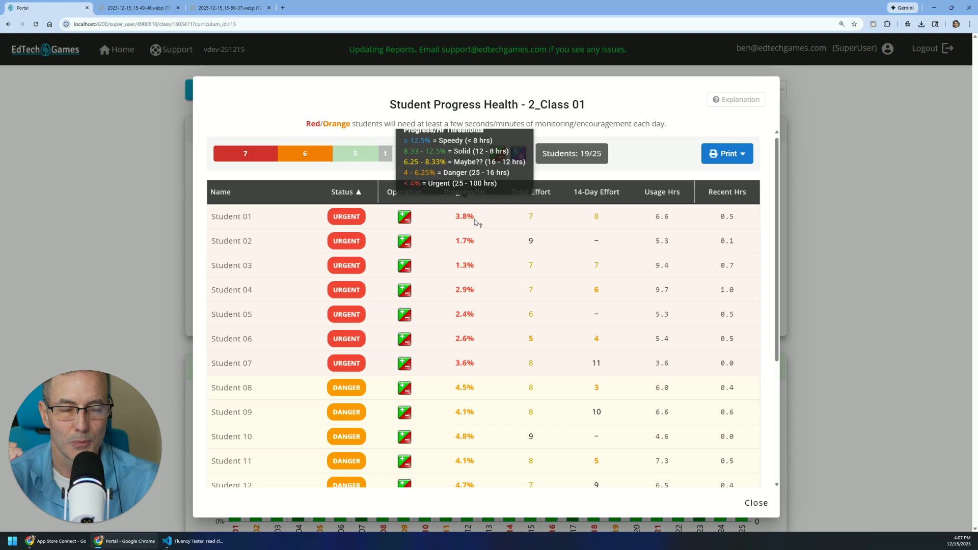
pyautogui.moveTo(500, 258)
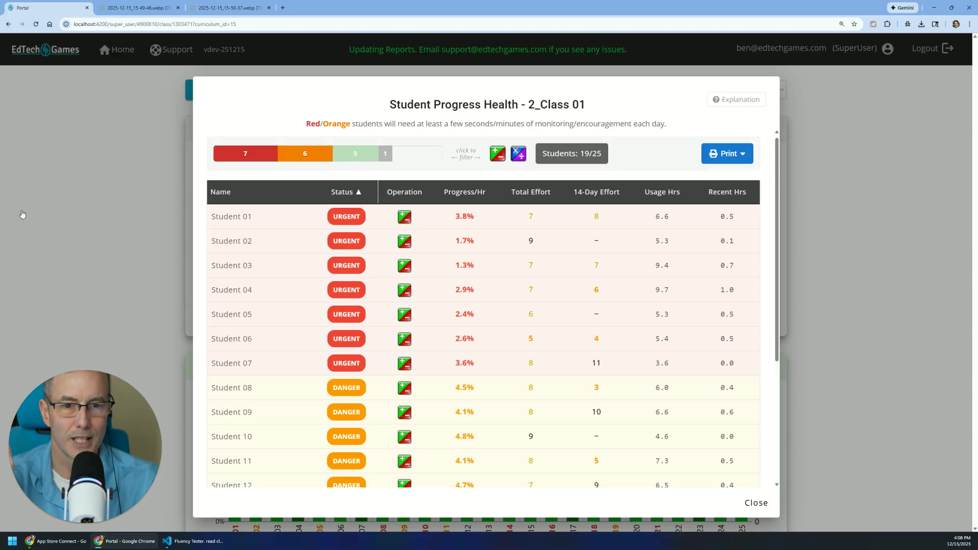
# Check the print options, include the Solid students in the report list, and exclude them again.
pyautogui.click(746, 158)
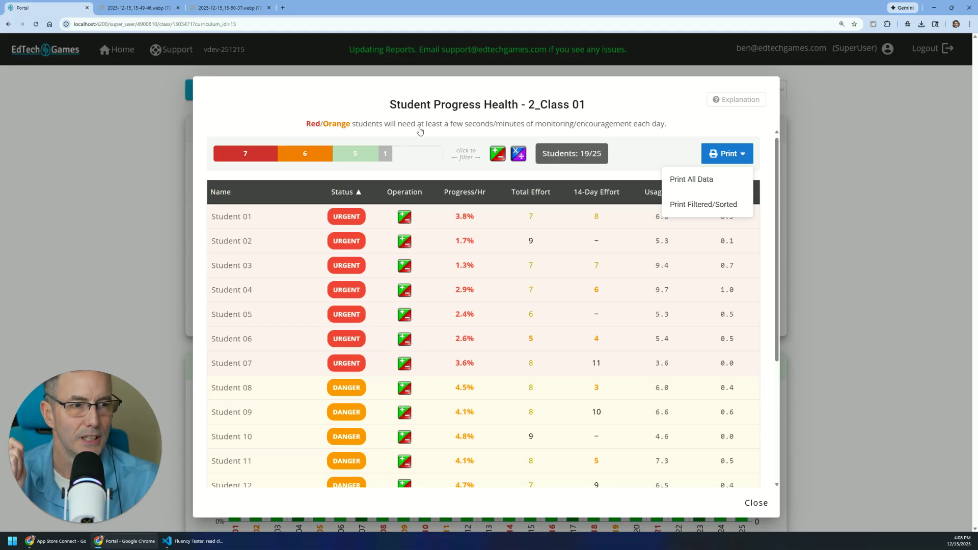
pyautogui.moveTo(359, 154)
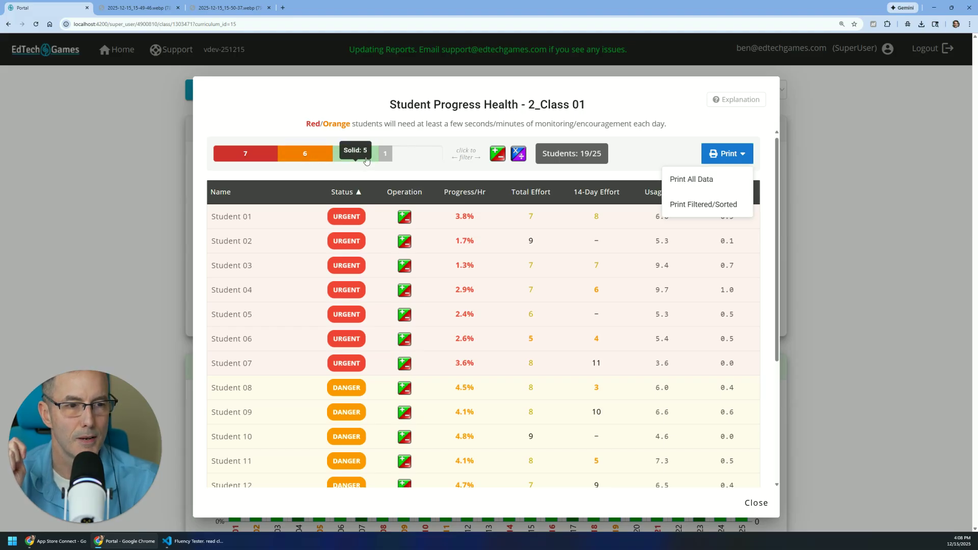
pyautogui.click(359, 154)
pyautogui.scroll(-6, 435, 346)
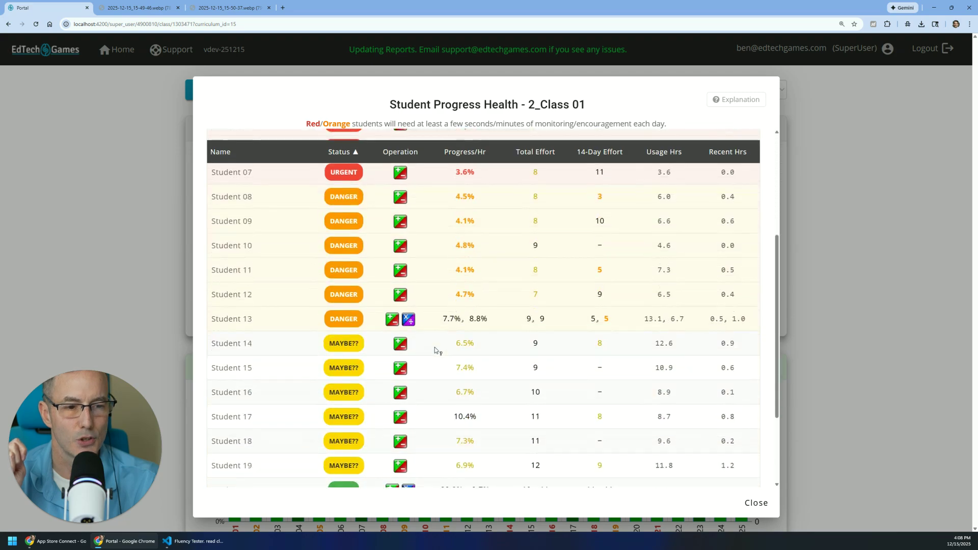
pyautogui.scroll(8, 435, 347)
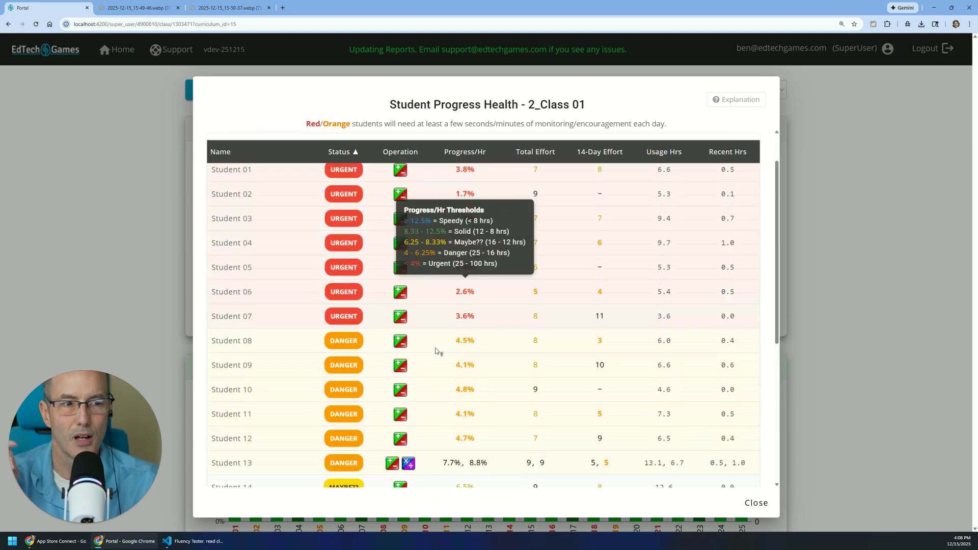
pyautogui.click(355, 157)
# Exclude the Danger students from the report list and include them again.
pyautogui.click(300, 158)
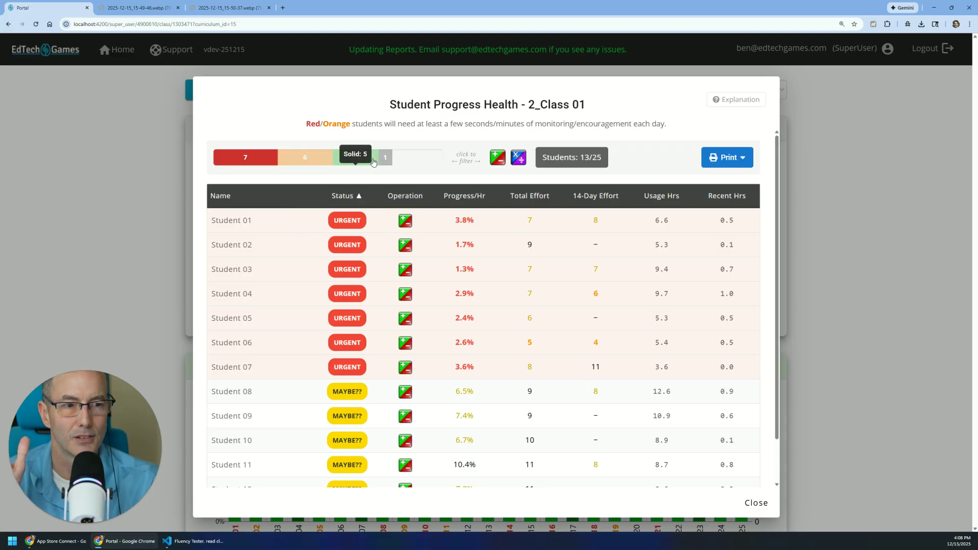
pyautogui.click(323, 166)
pyautogui.click(323, 166)
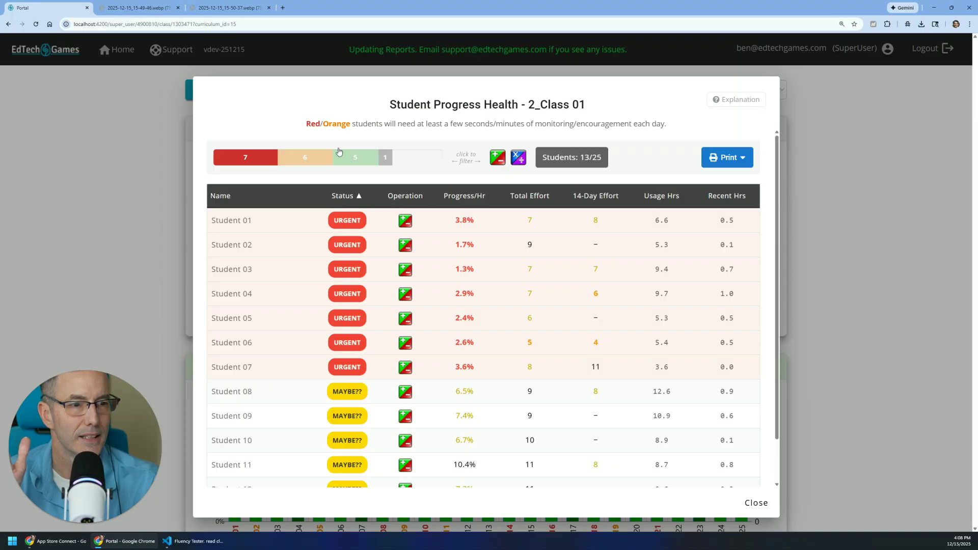
pyautogui.click(321, 157)
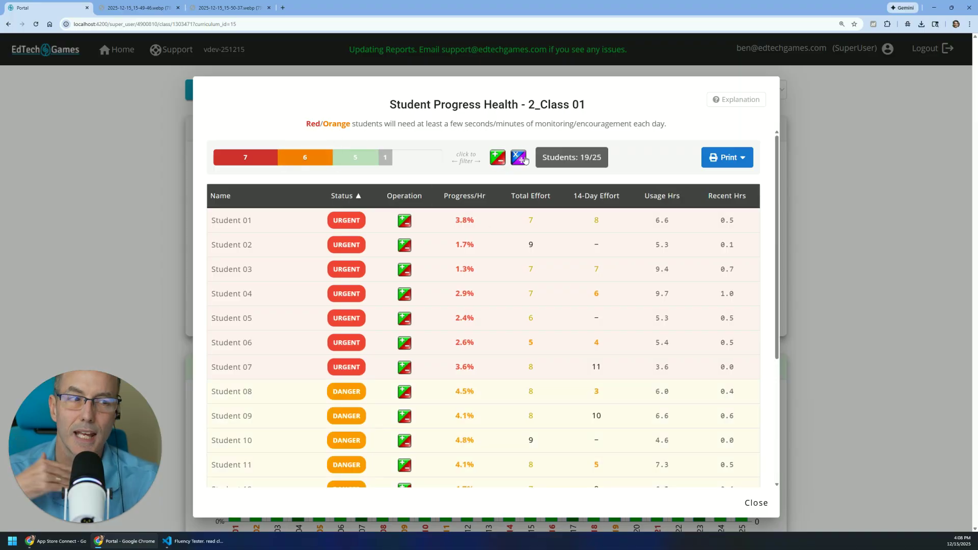
# Filter the report to Add/Sub only, include the Finished students, and close the report after reviewing the list.
pyautogui.click(521, 159)
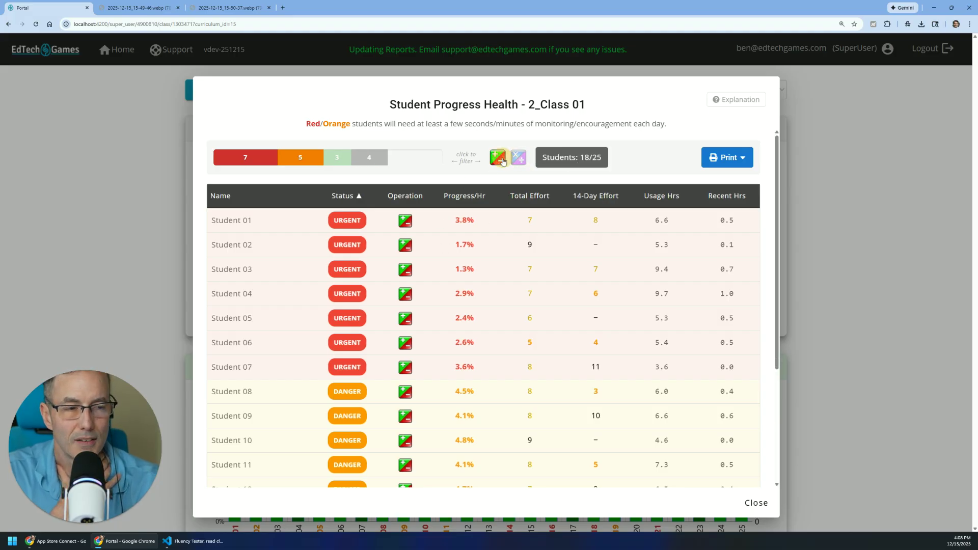
pyautogui.click(369, 157)
pyautogui.scroll(-5, 467, 228)
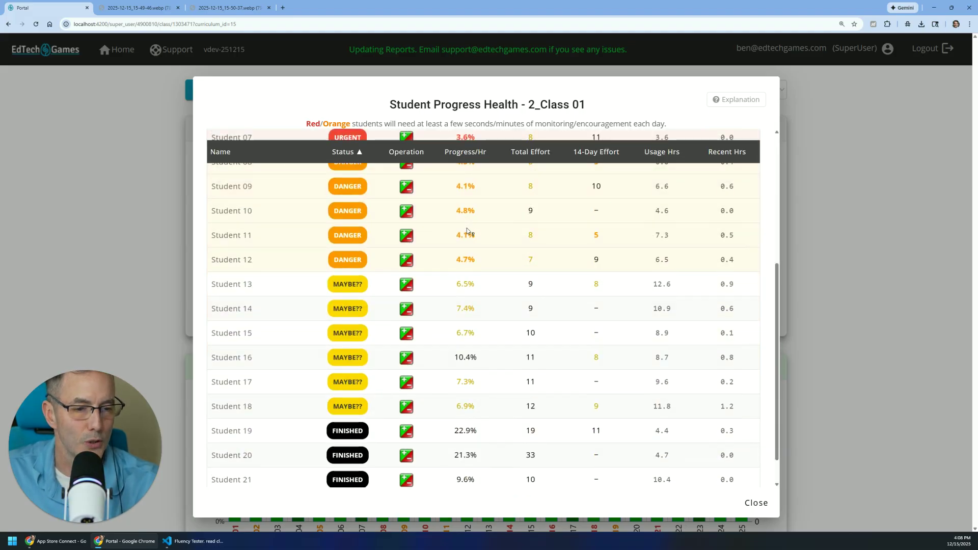
pyautogui.scroll(5, 467, 228)
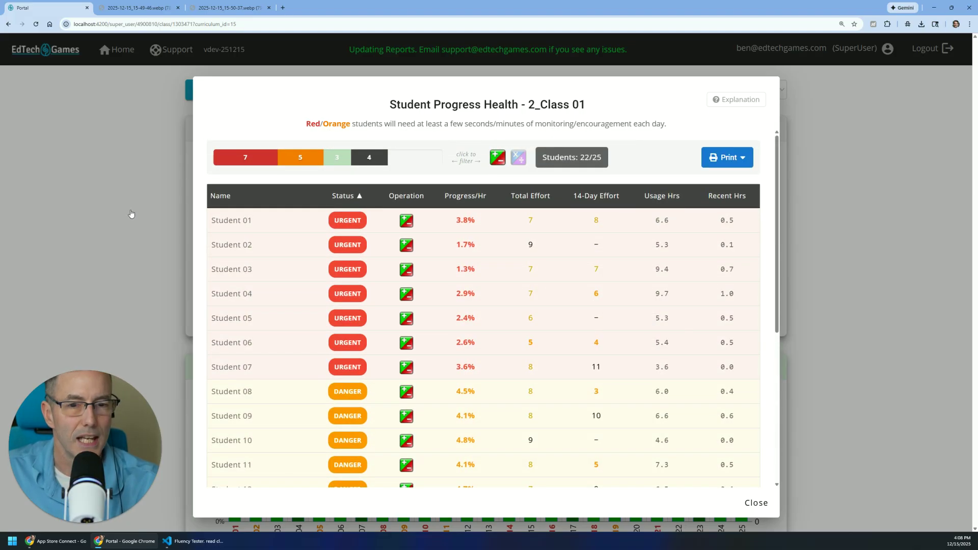
pyautogui.click(756, 503)
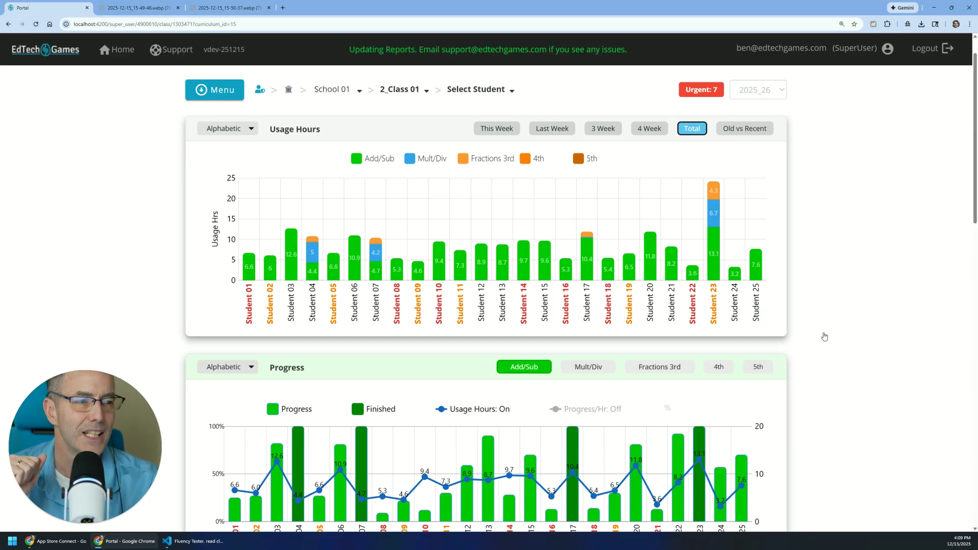
# Look over the class's Usage Hours and Progress charts and switch to class 2_Class 04.
pyautogui.scroll(-2, 824, 336)
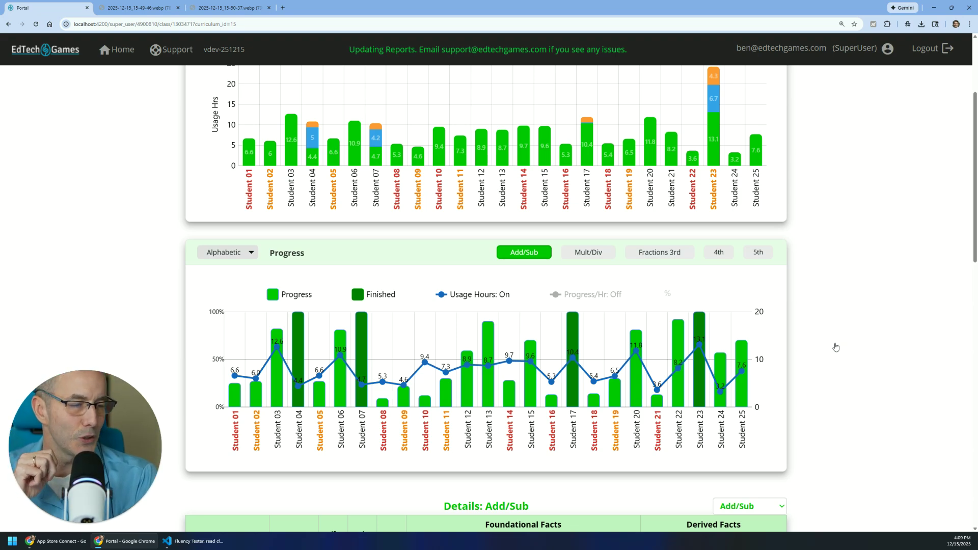
pyautogui.scroll(1, 835, 347)
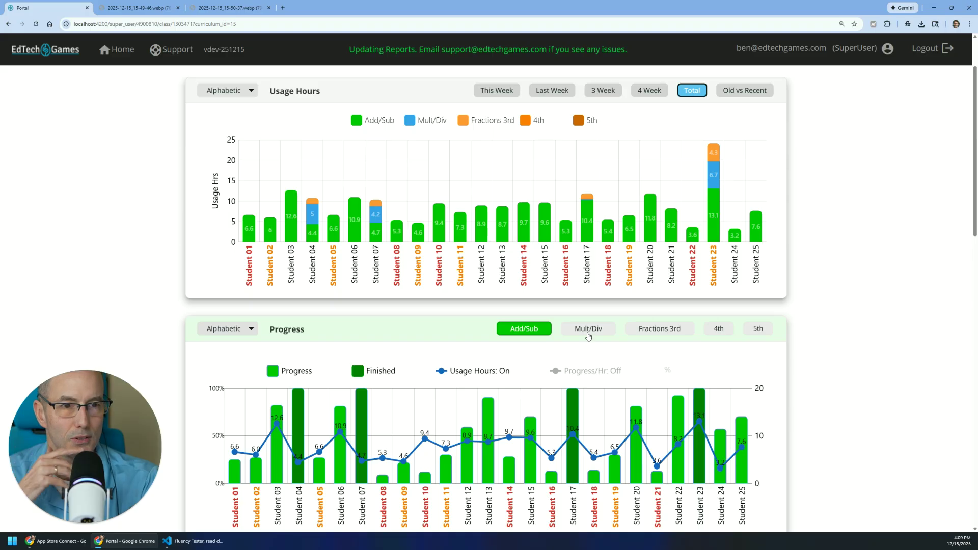
pyautogui.scroll(1, 657, 325)
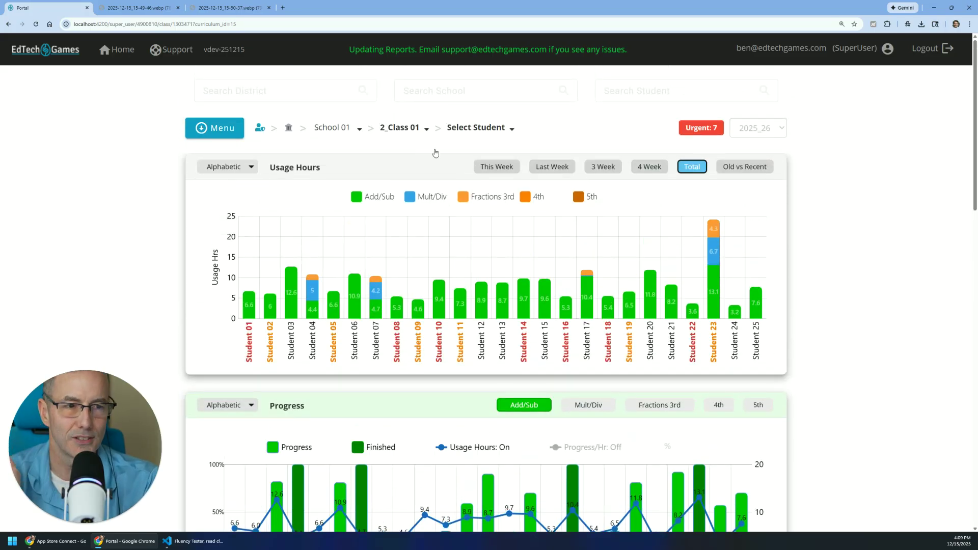
pyautogui.click(427, 129)
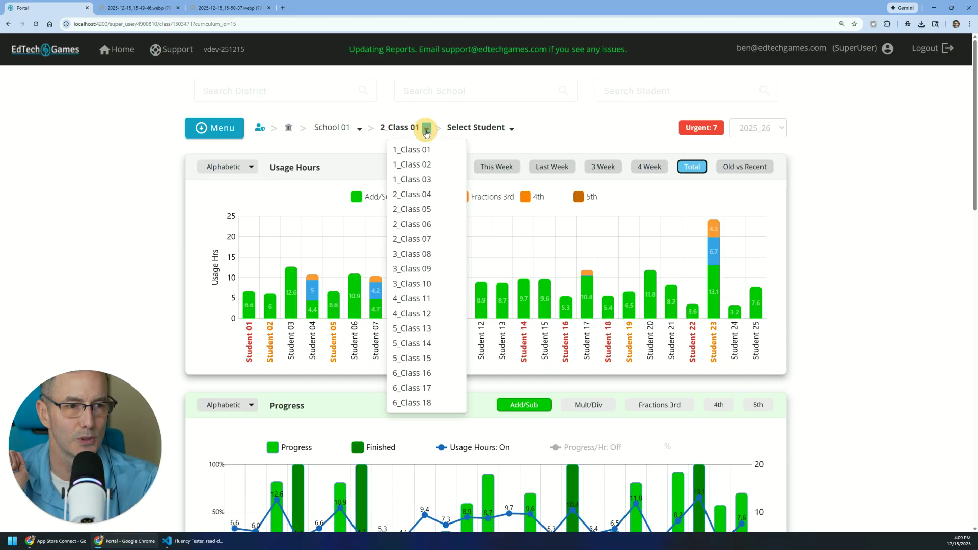
pyautogui.click(437, 195)
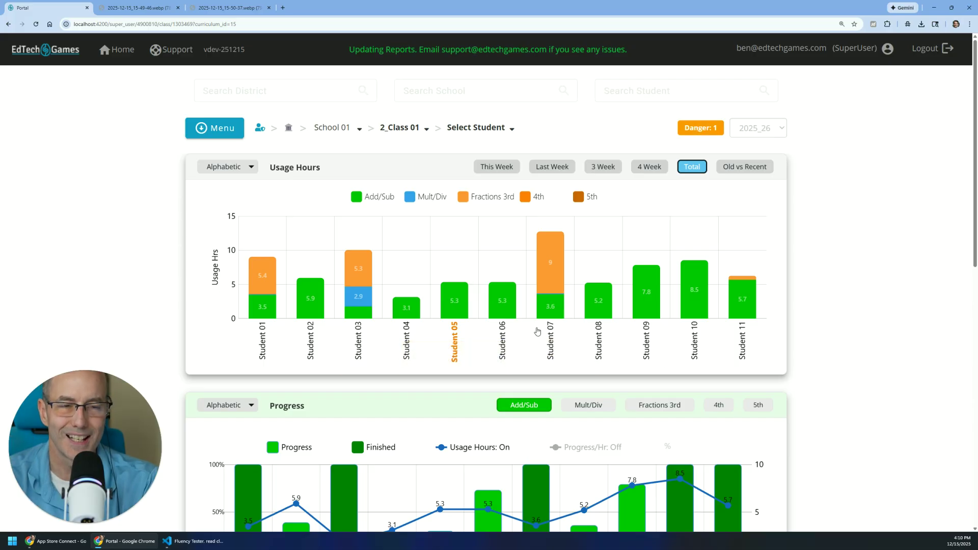
# Switch to class 2_Class 06 and look over its Usage Hours and Progress charts.
pyautogui.click(426, 129)
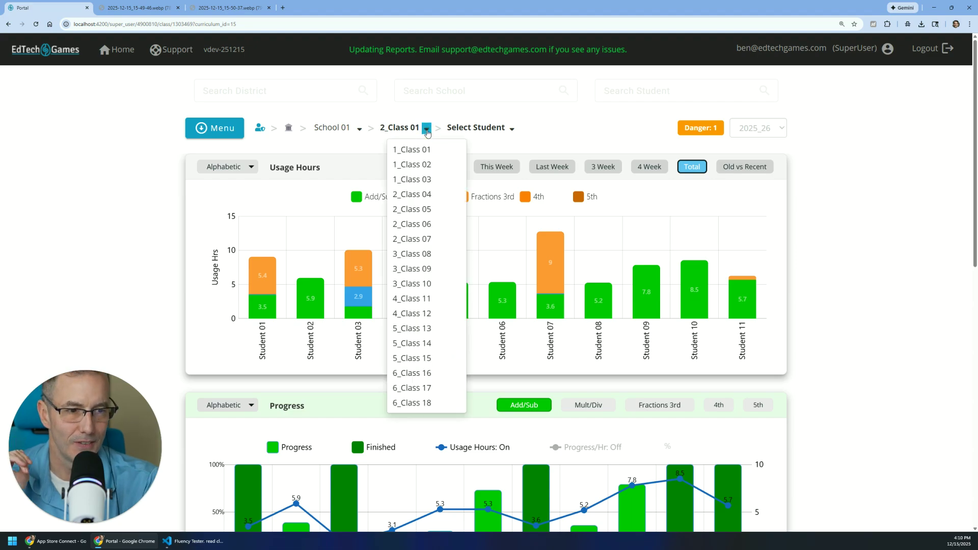
pyautogui.click(420, 225)
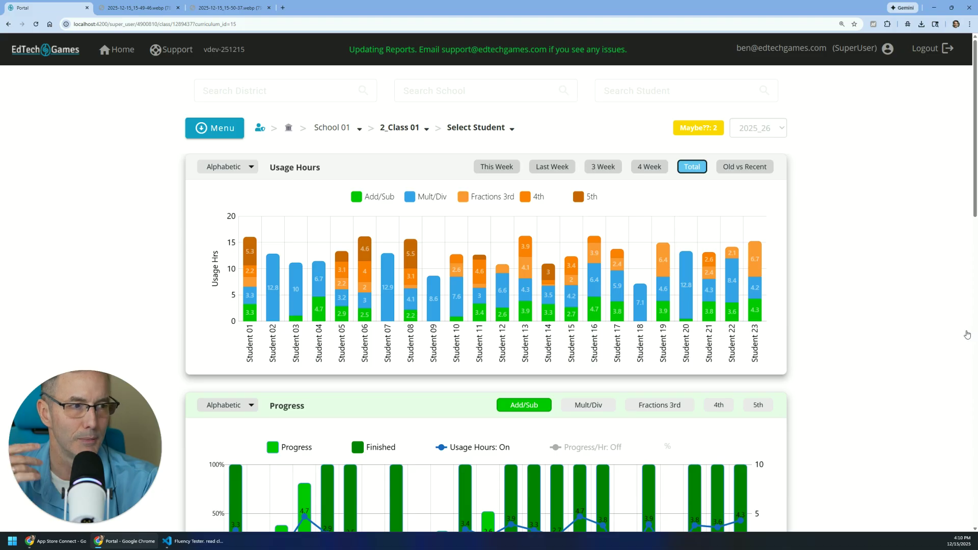
pyautogui.scroll(-1, 831, 310)
pyautogui.scroll(-3, 831, 309)
pyautogui.scroll(4, 832, 309)
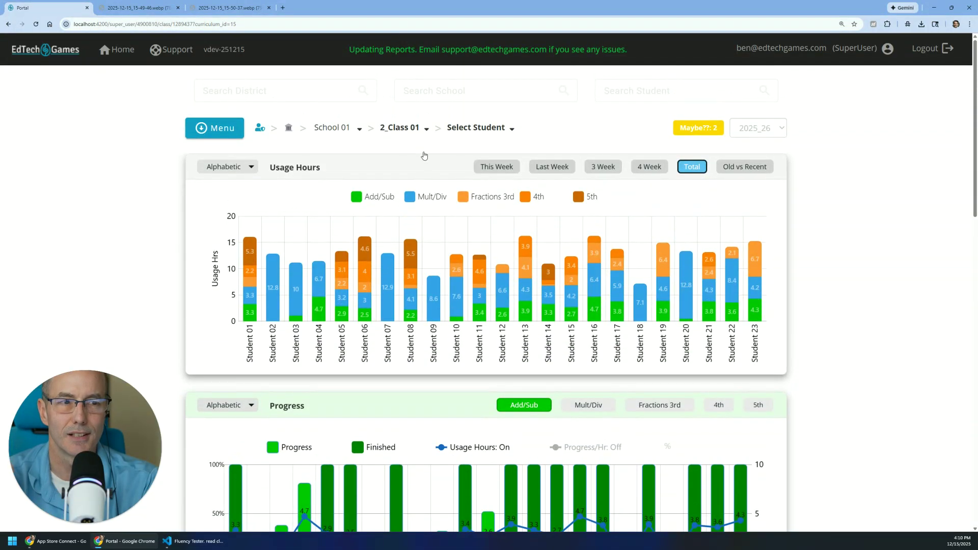
# Switch to class 2_Class 07.
pyautogui.click(425, 130)
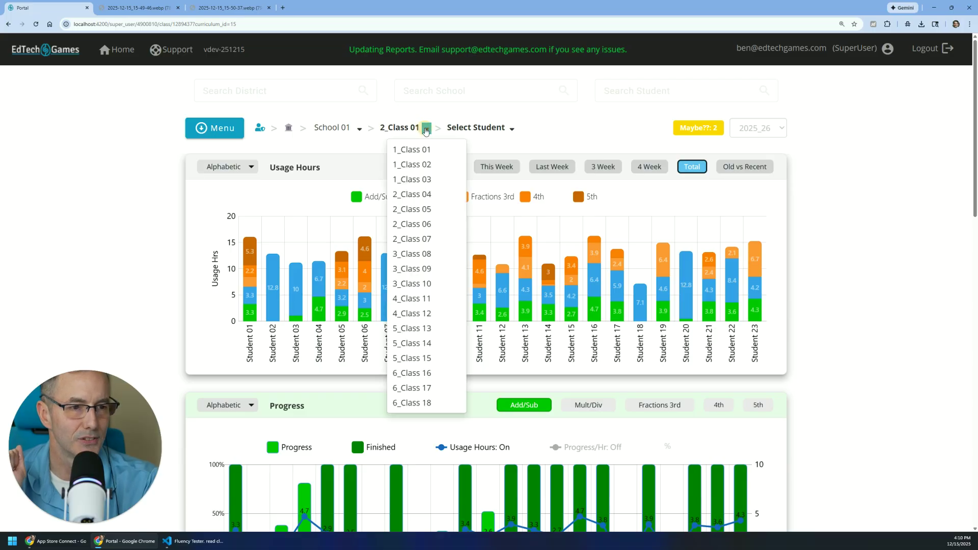
pyautogui.click(432, 237)
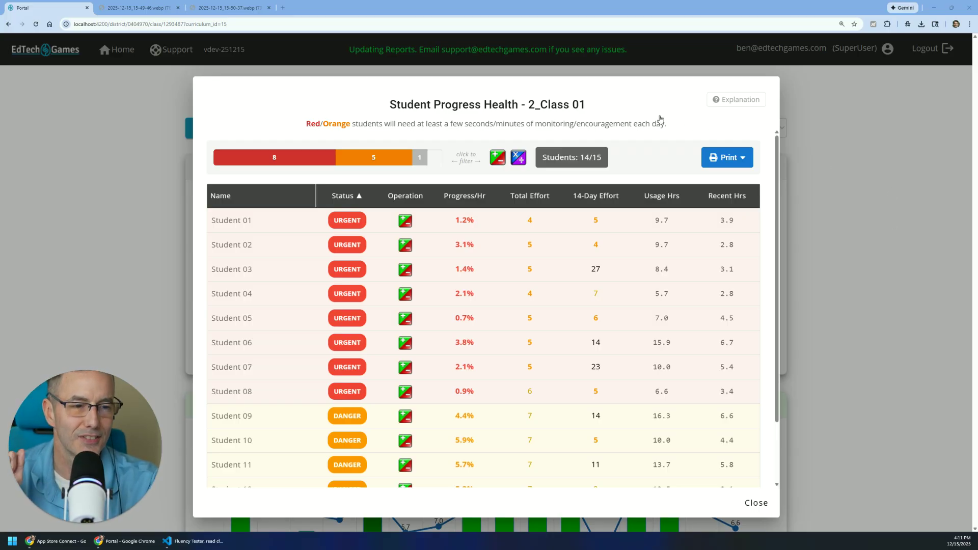
# Review the Urgent and Danger students in this class's Student Progress Health report and close it.
pyautogui.scroll(-2, 279, 256)
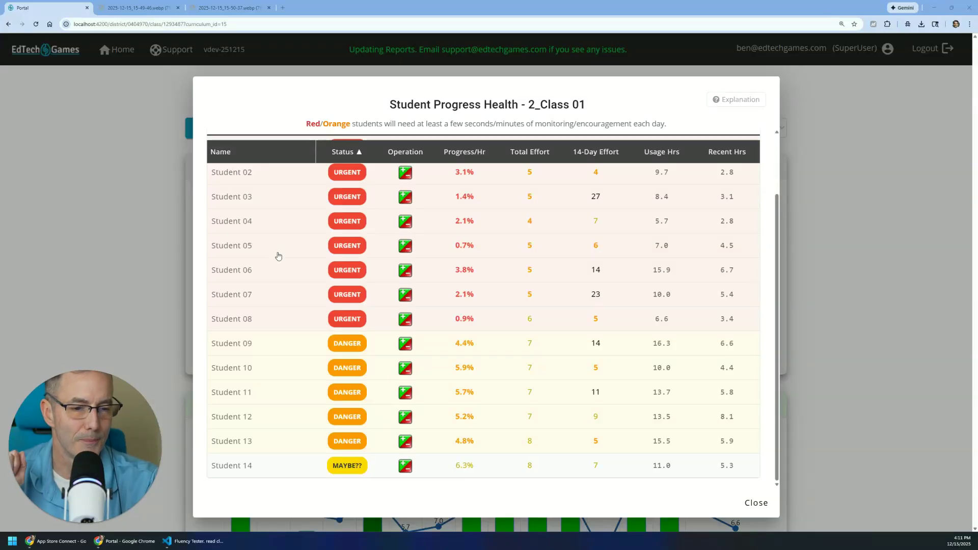
pyautogui.scroll(2, 278, 256)
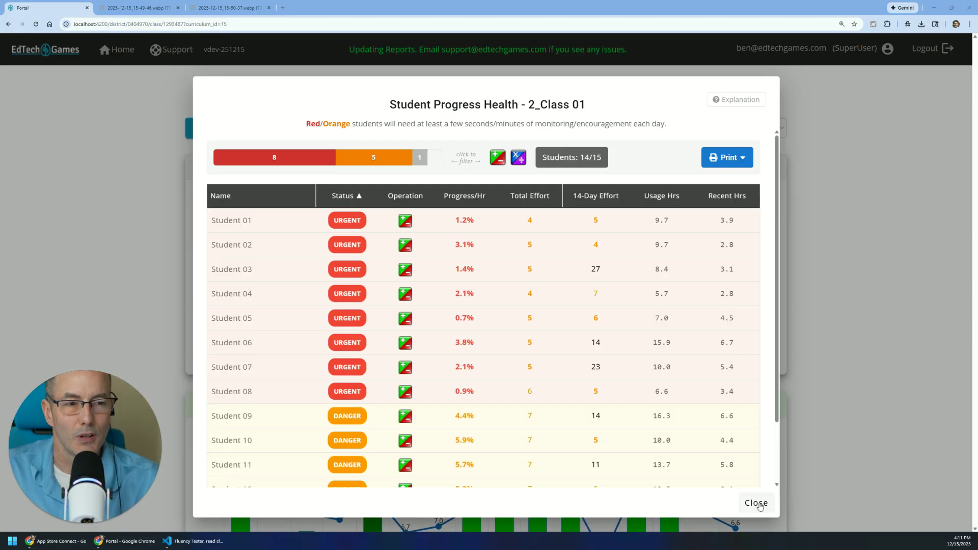
pyautogui.moveTo(598, 308)
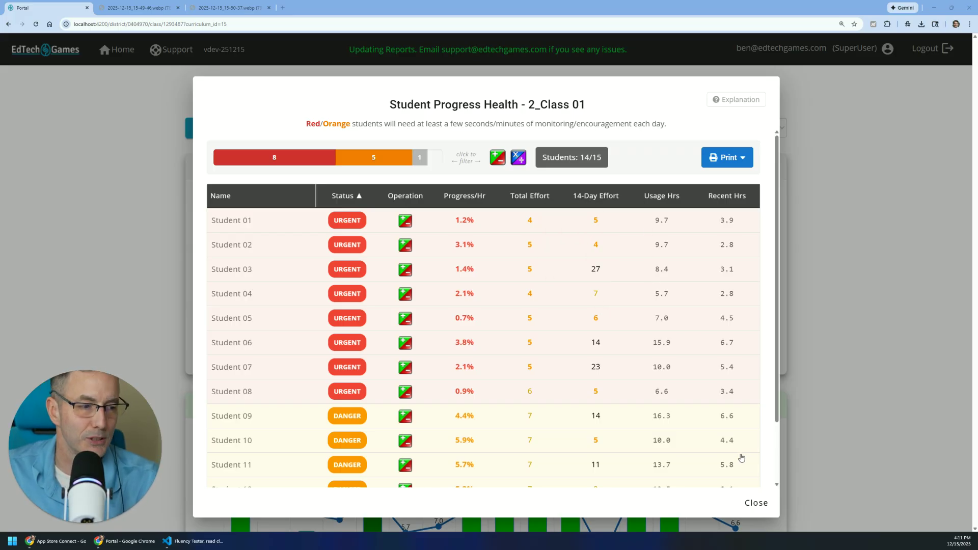
pyautogui.click(755, 504)
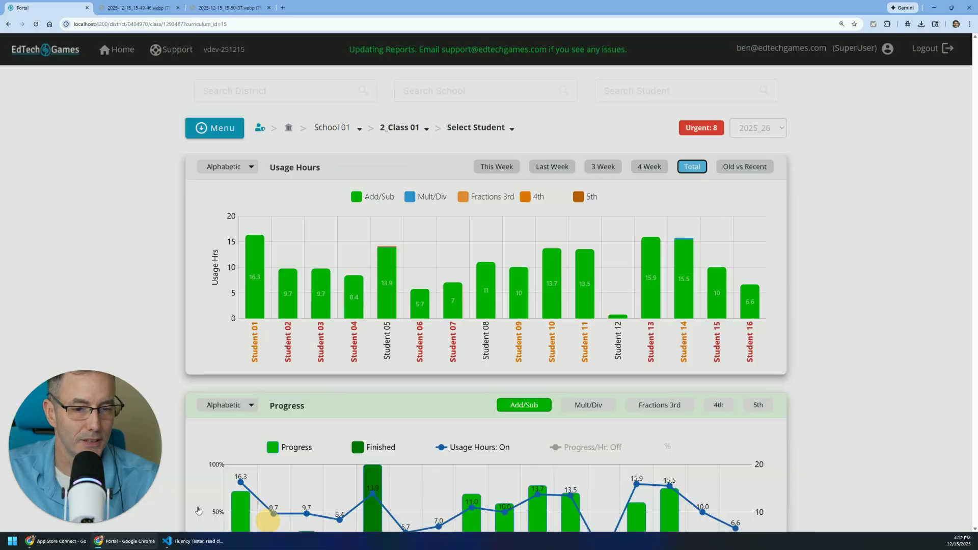
pyautogui.click(94, 523)
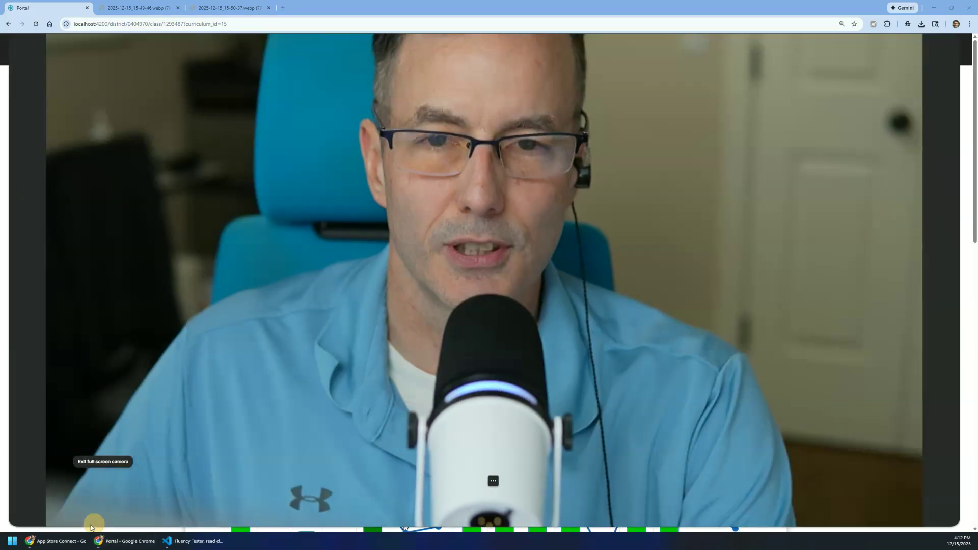